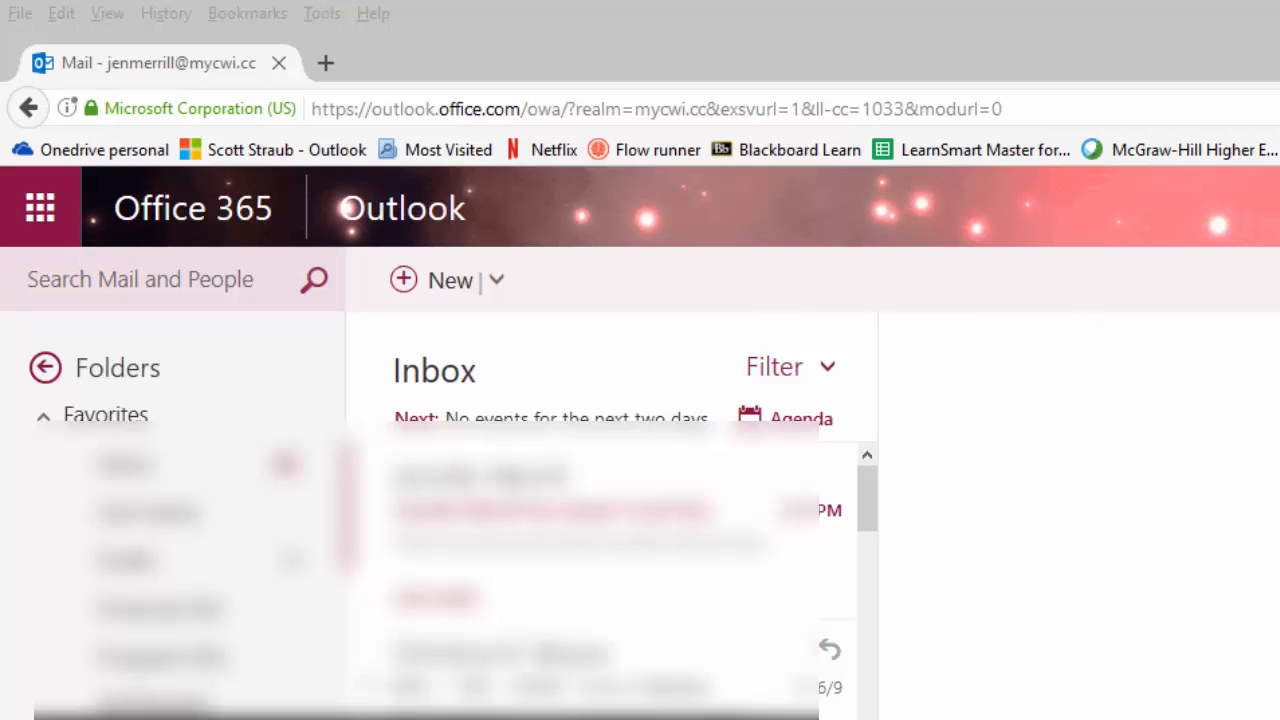
# Step: Switch to OneDrive and create a new folder named EDUC 215 in Files
pyautogui.click(42, 215)
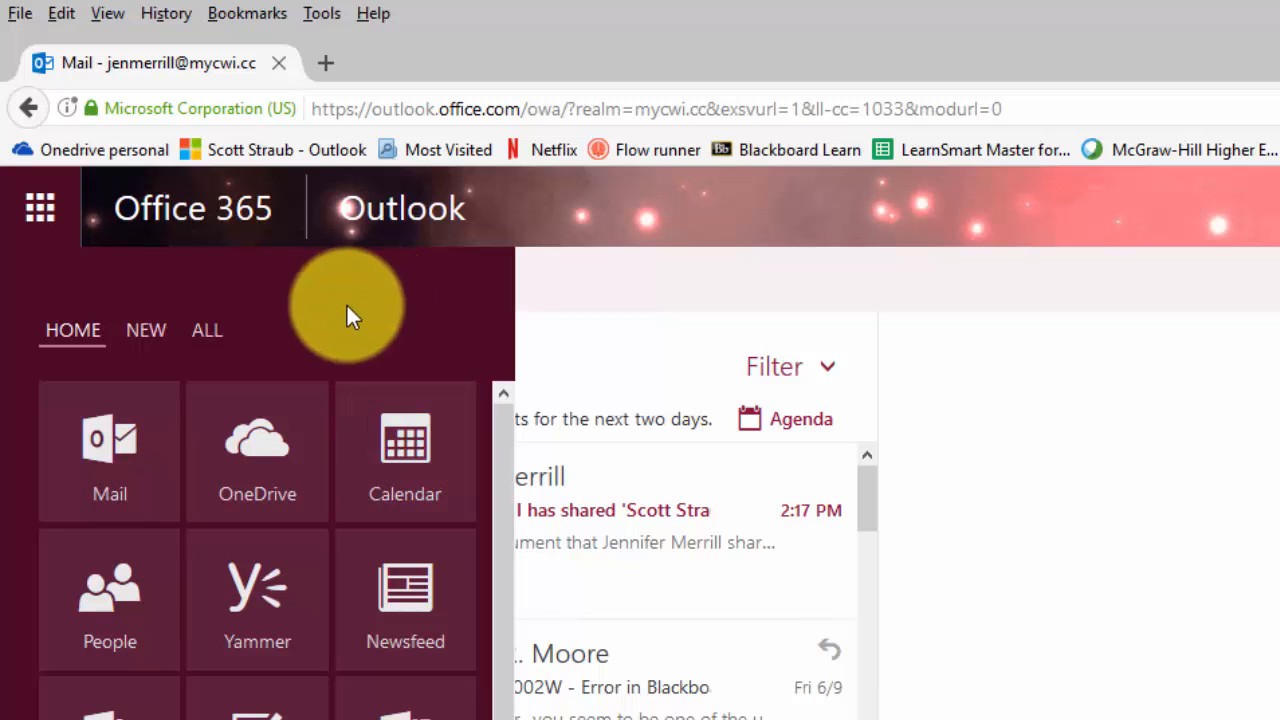
pyautogui.click(258, 458)
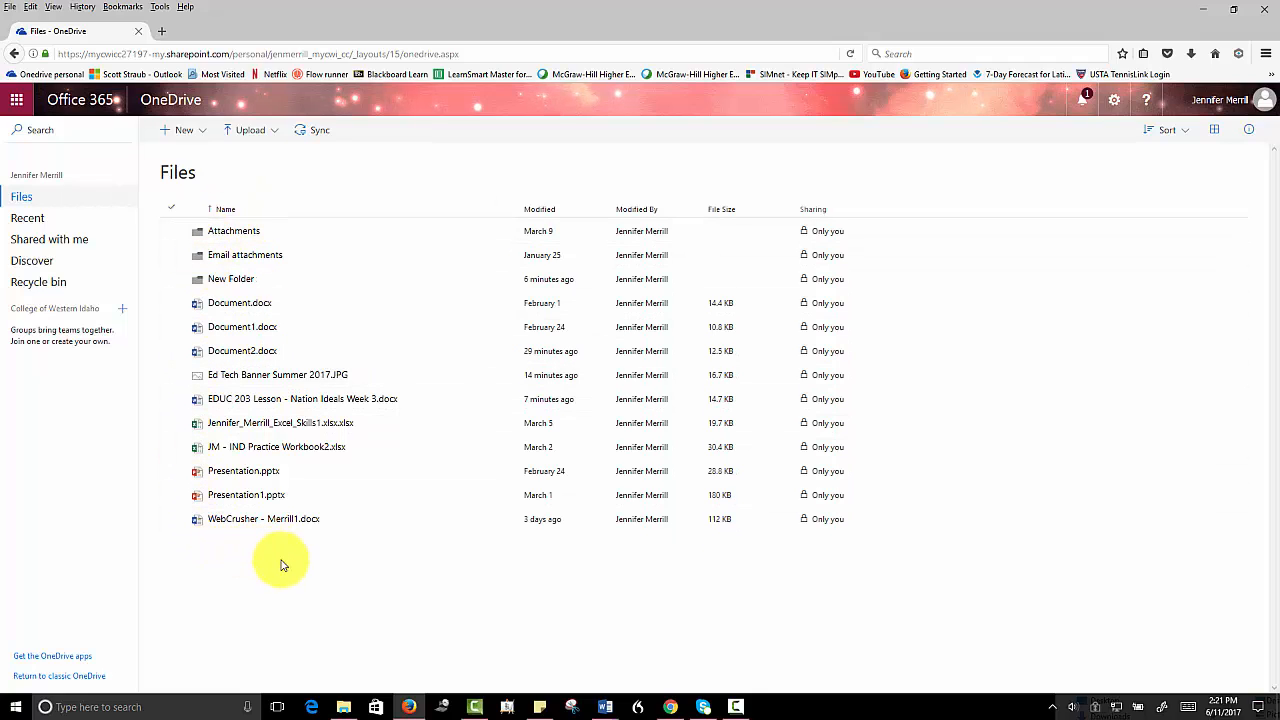
pyautogui.click(201, 140)
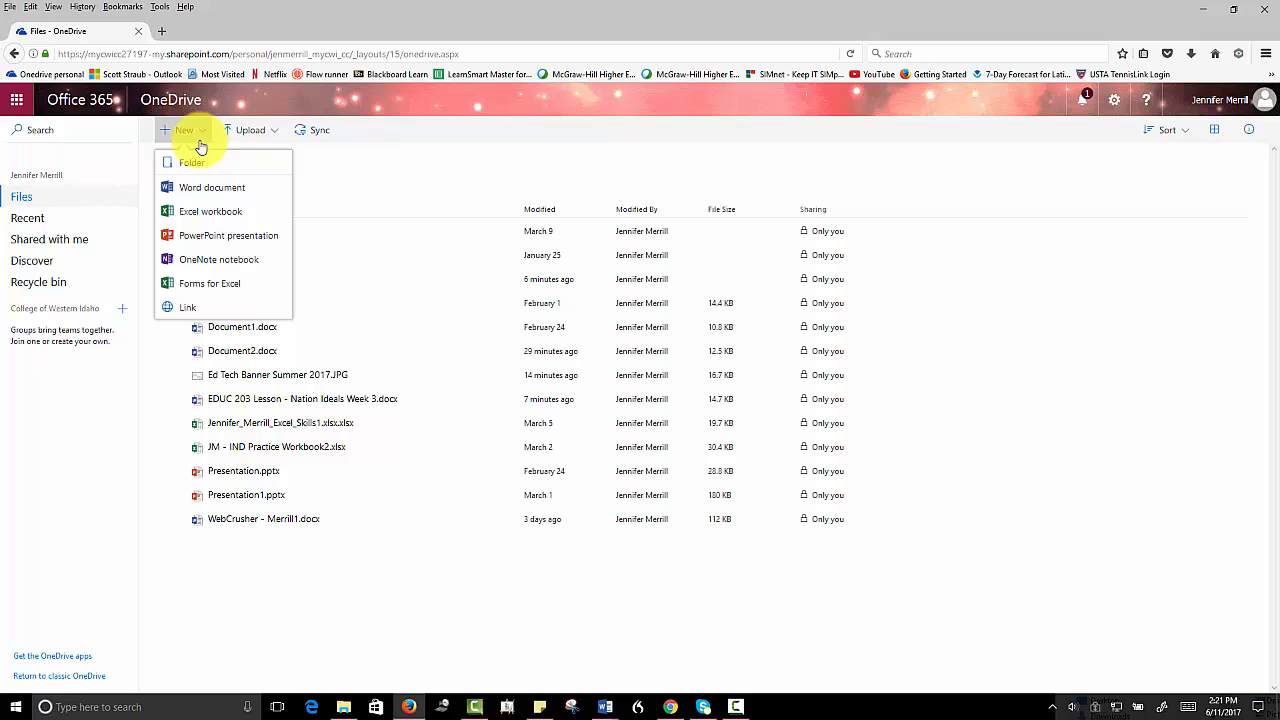
pyautogui.click(196, 166)
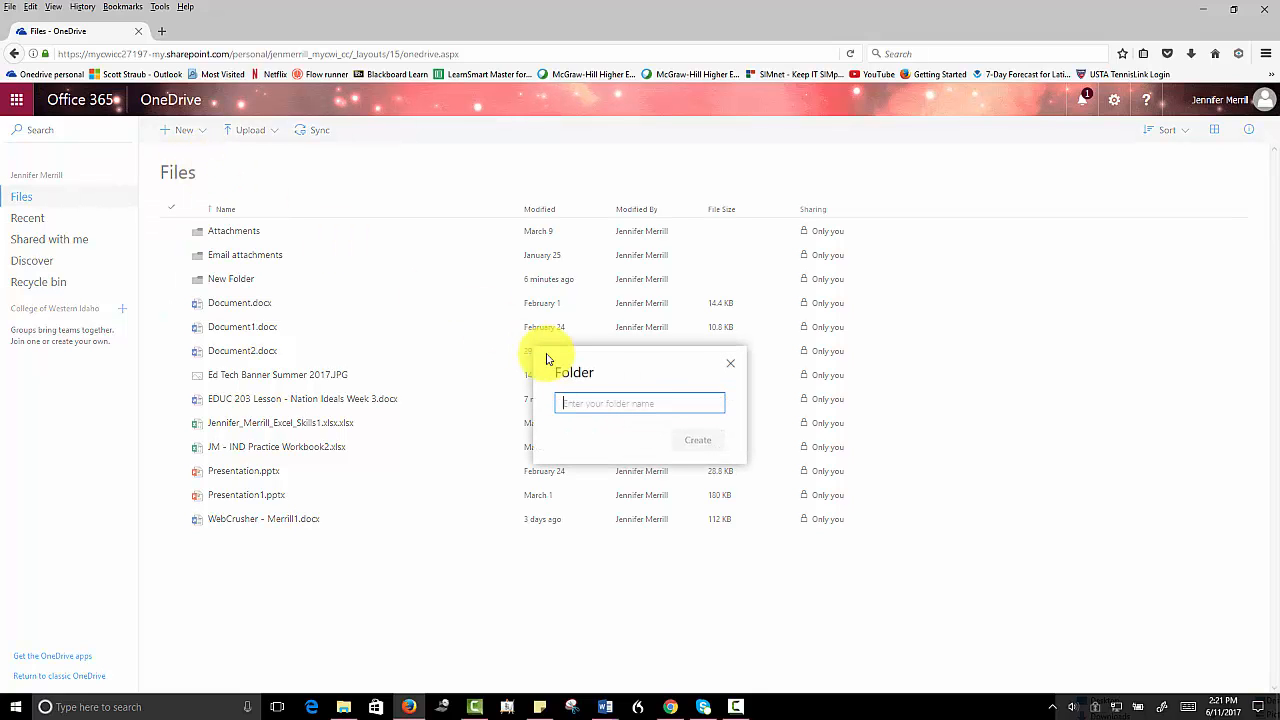
pyautogui.write('E')
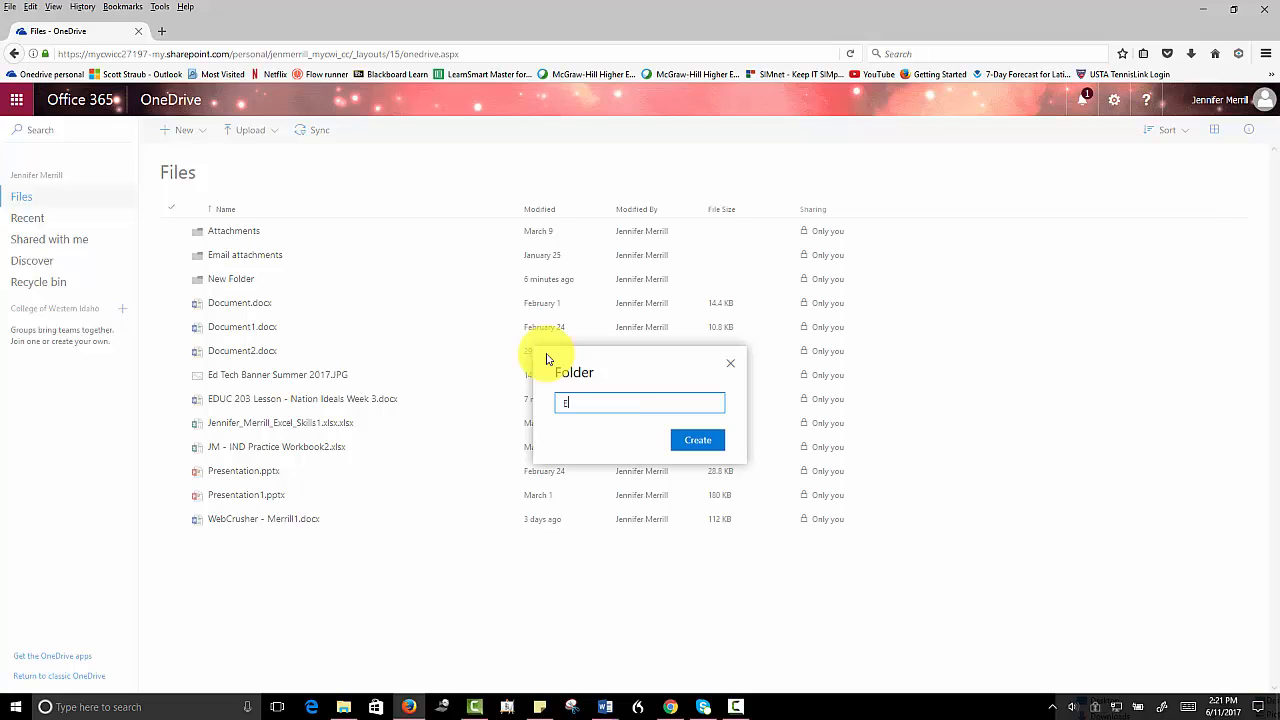
pyautogui.write('DUC 215')
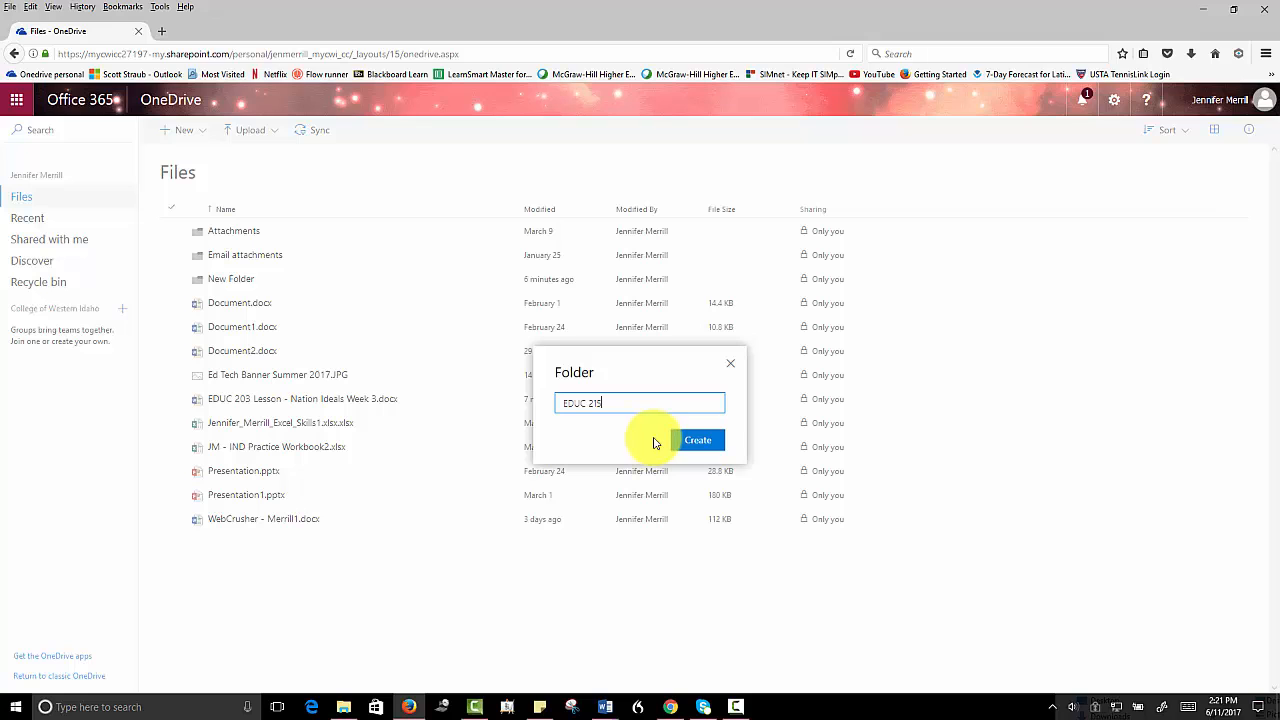
pyautogui.click(688, 445)
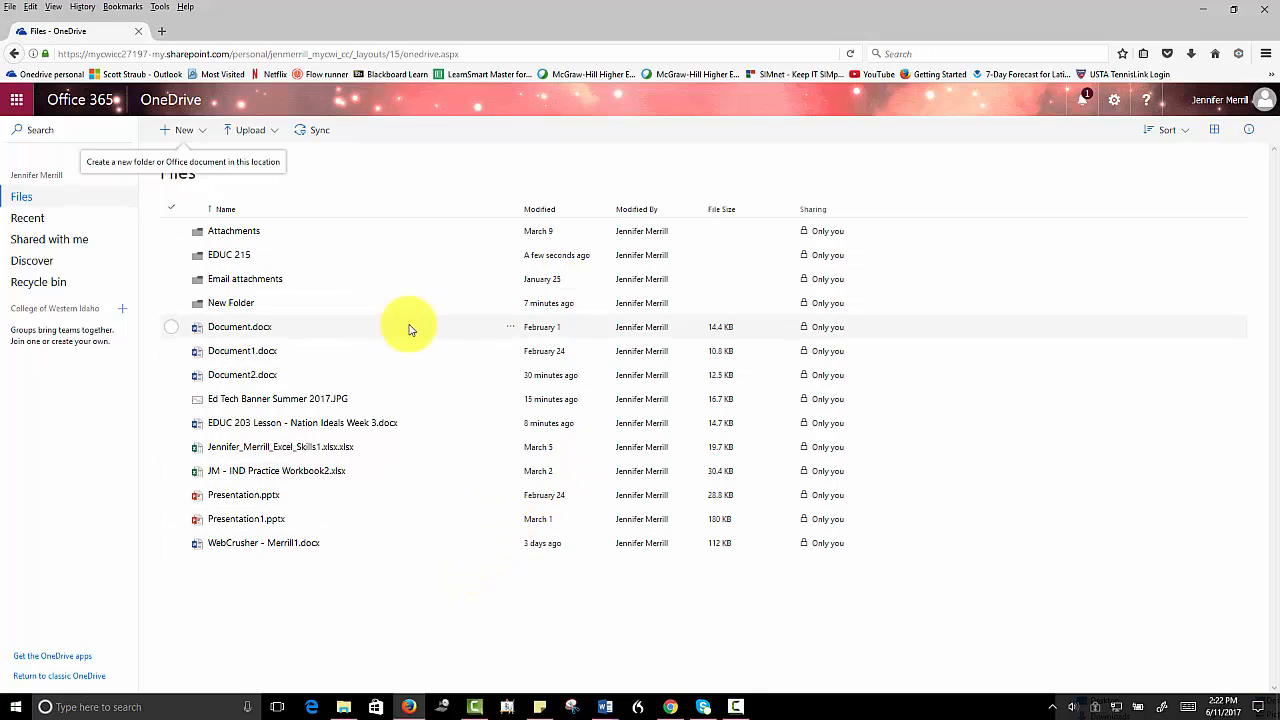
# Step: View the contents of the EDUC 215 folder and return to the Files list
pyautogui.click(226, 259)
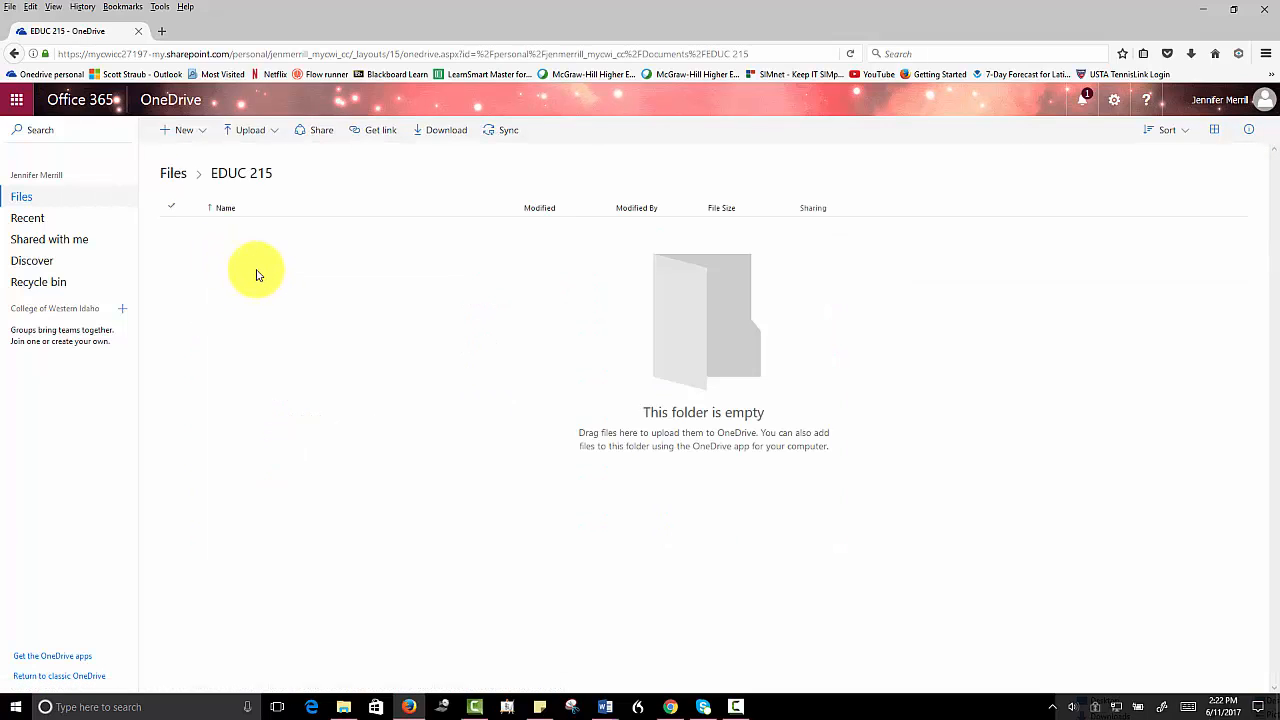
pyautogui.click(14, 53)
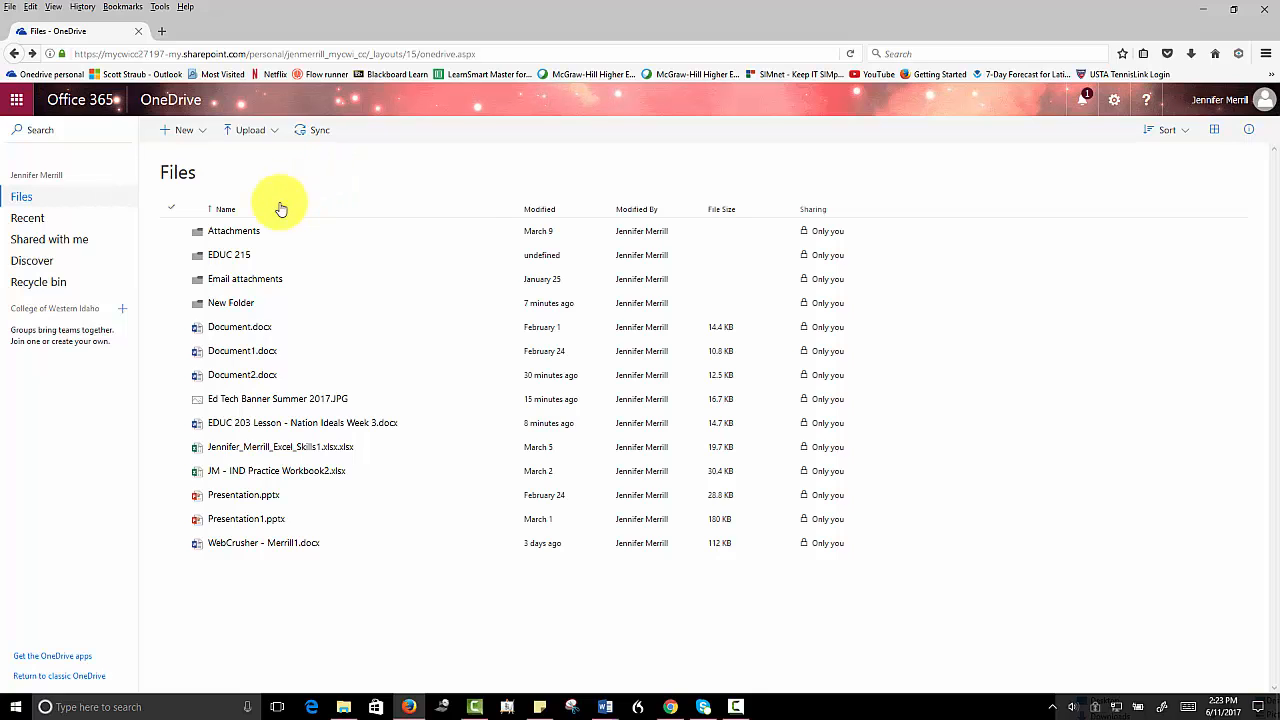
# Step: Open Document2.docx for editing in the browser and enter the text "This is my online Word document..."
pyautogui.click(228, 377)
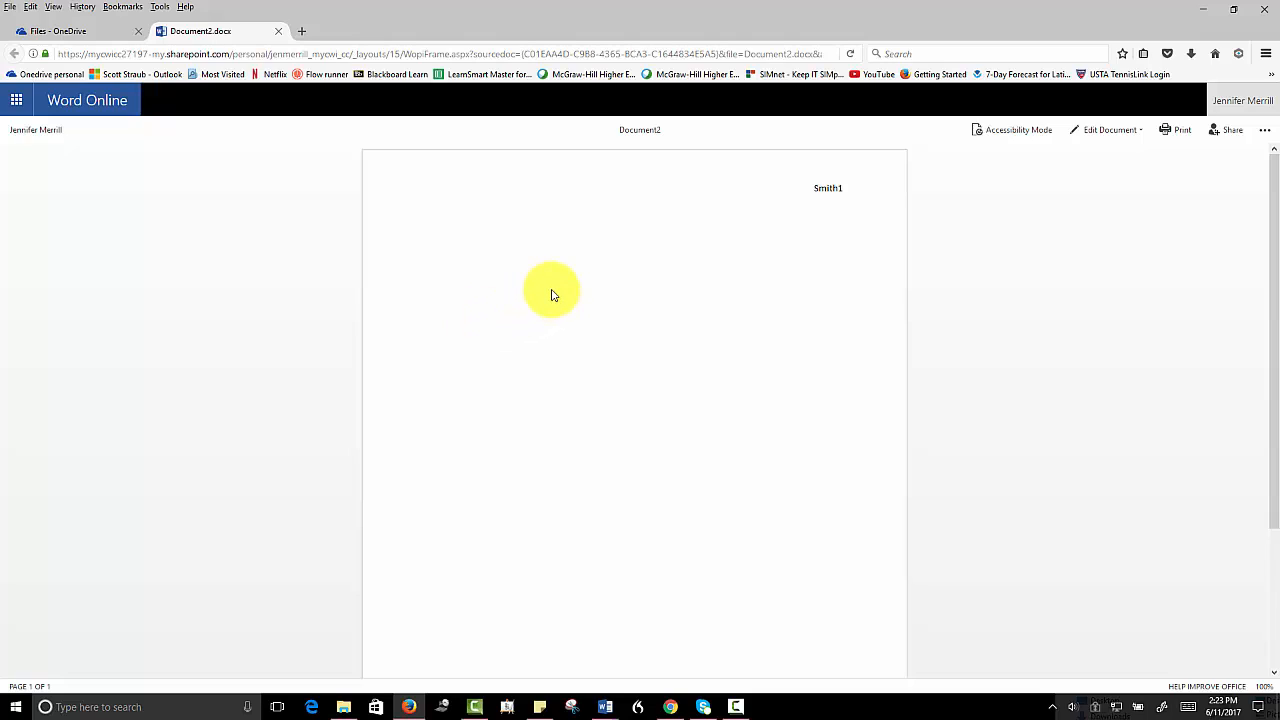
pyautogui.click(1146, 132)
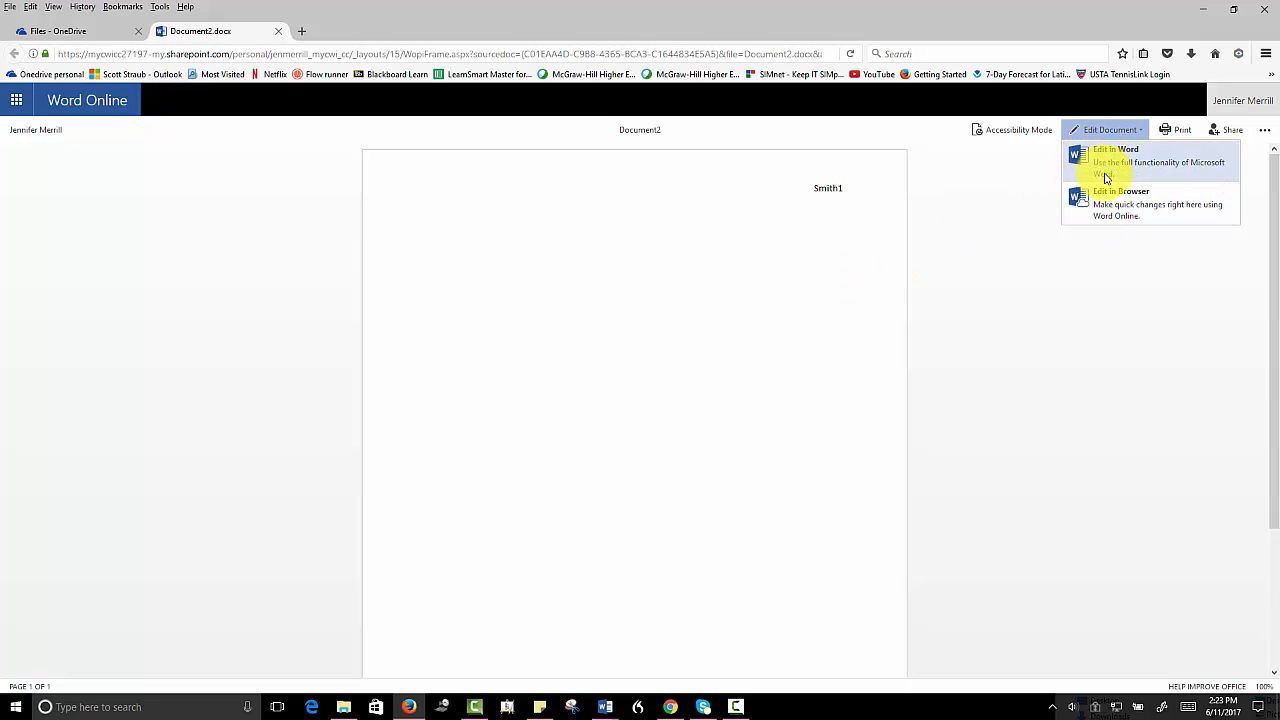
pyautogui.click(1104, 210)
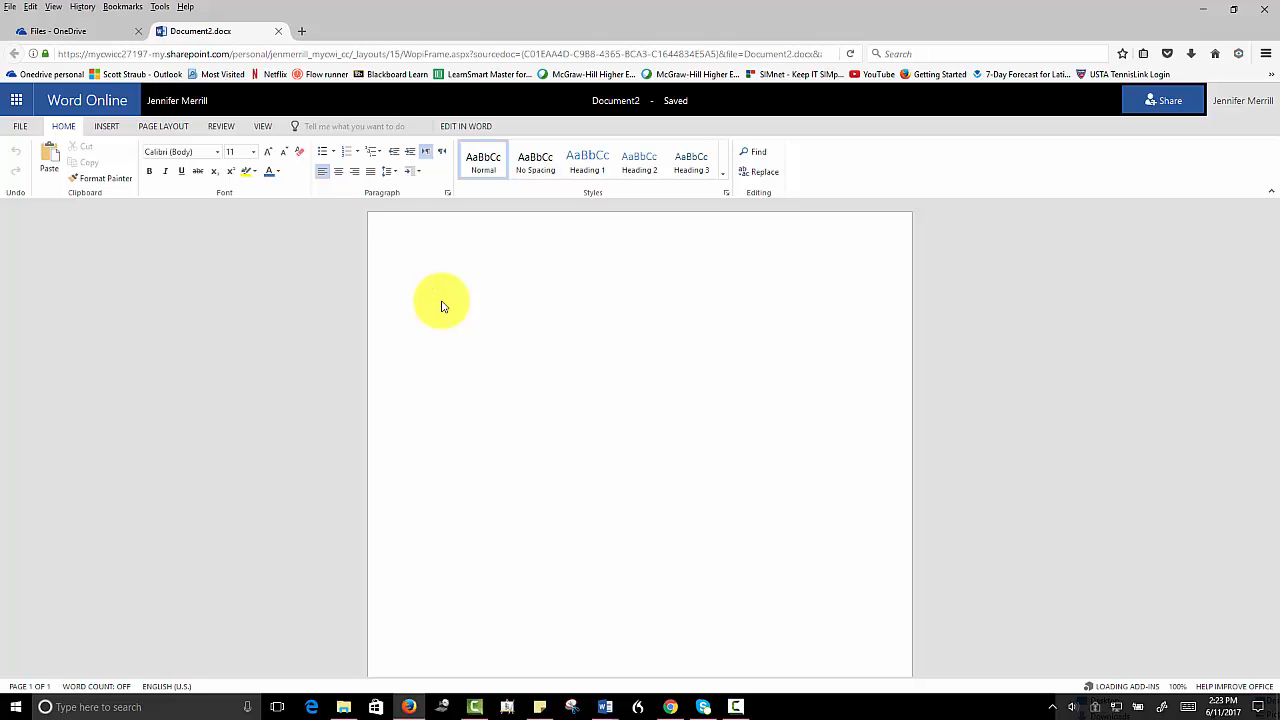
pyautogui.write('This is my online Word document..')
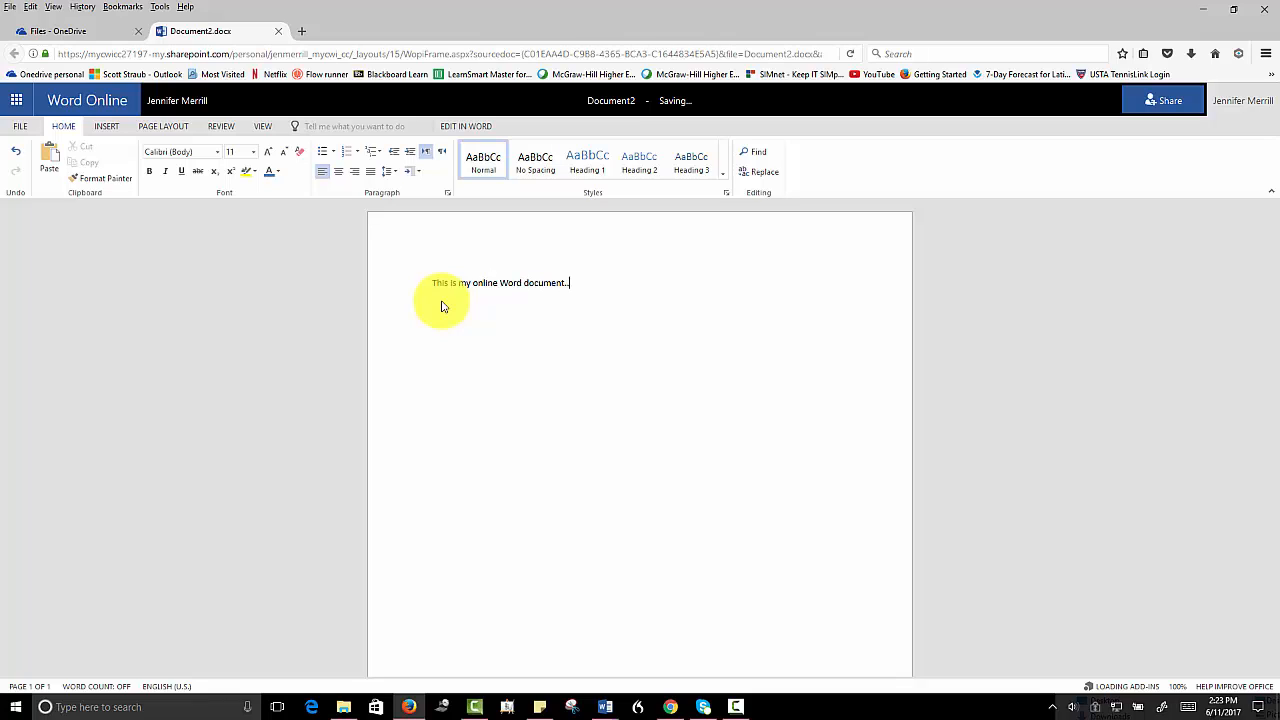
pyautogui.write('.')
# Step: Rename the document with the person's full name followed by "Word Online"
pyautogui.click(618, 100)
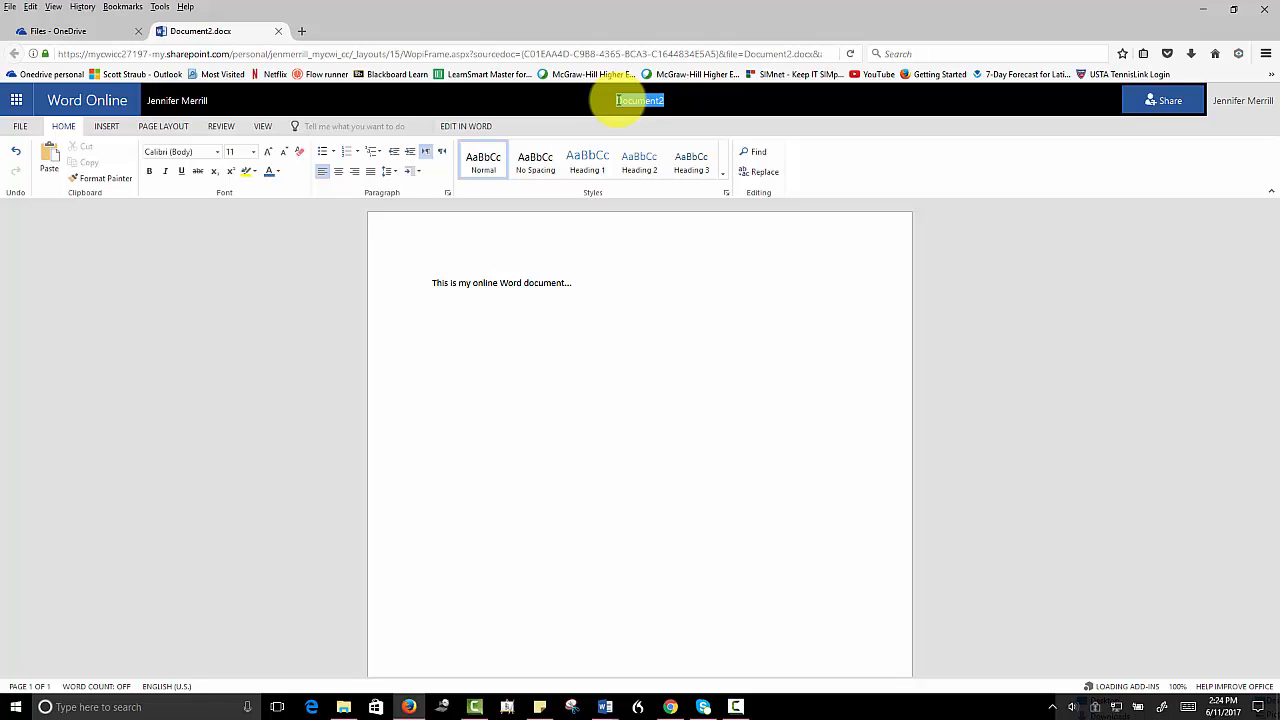
pyautogui.write('Scott St')
pyautogui.press('BackSpace')
pyautogui.write('traub')
pyautogui.press('Return')
pyautogui.write('Word On')
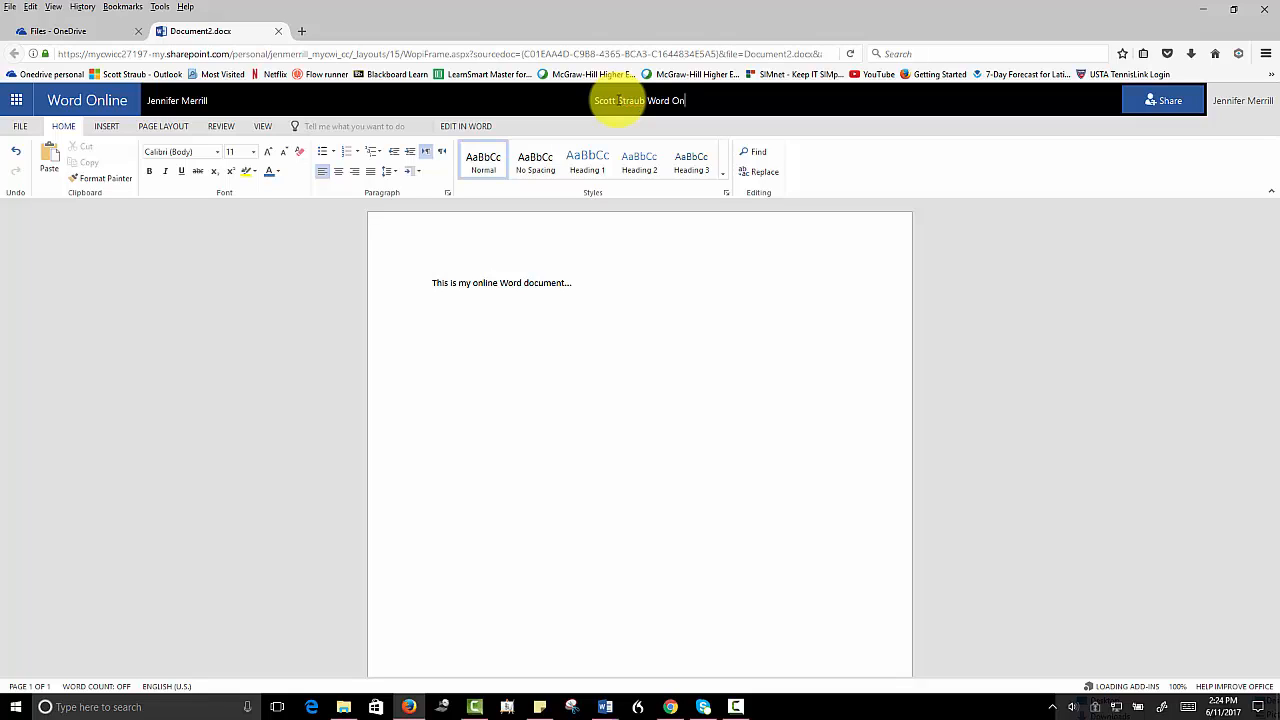
pyautogui.write('line')
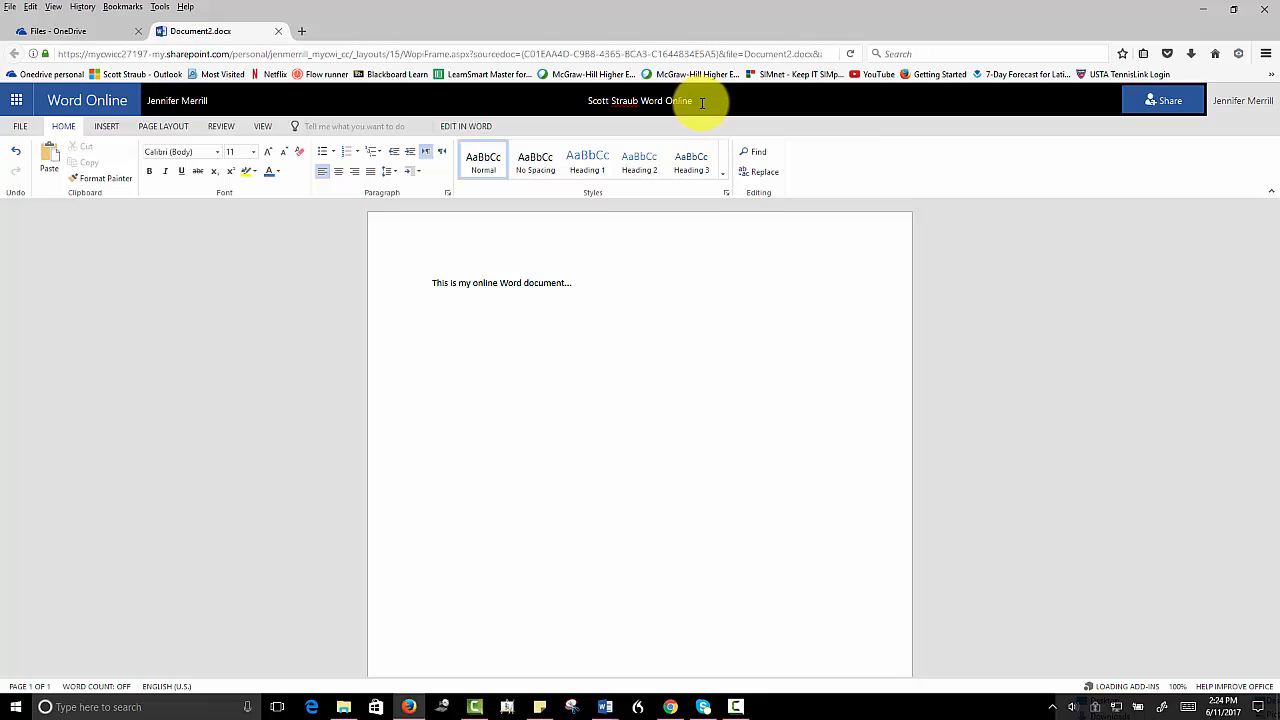
pyautogui.click(622, 369)
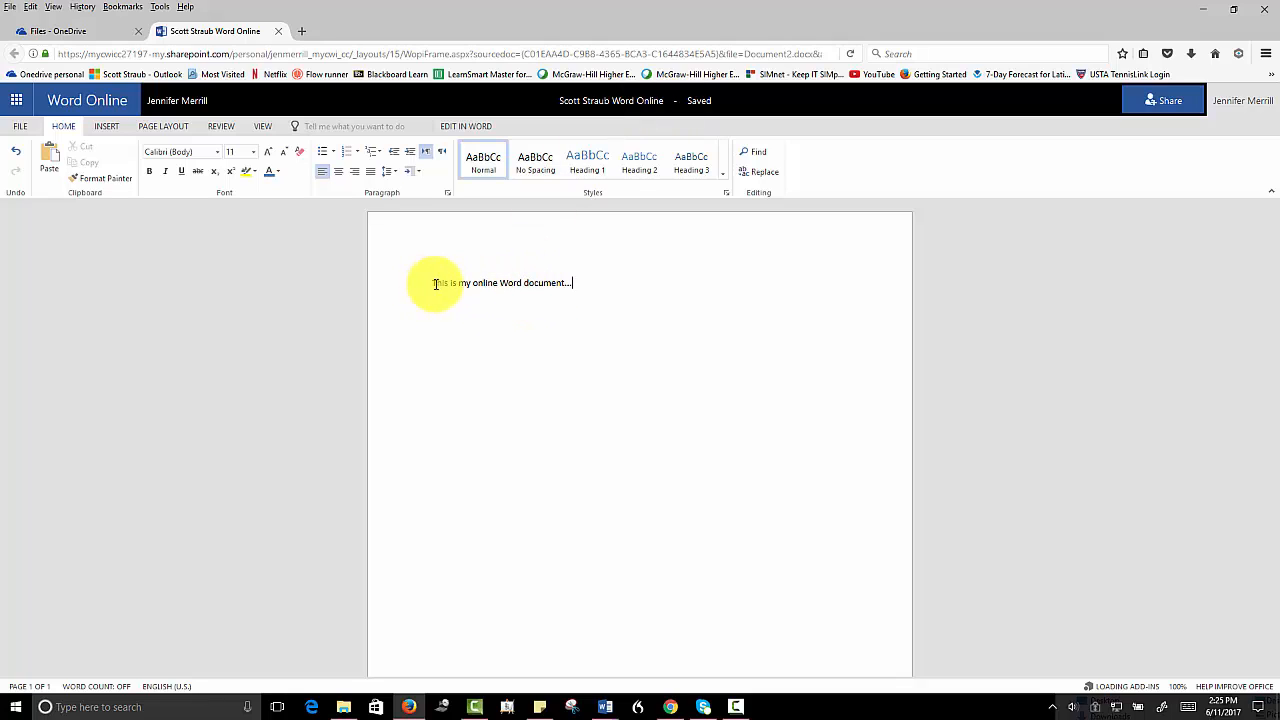
pyautogui.click(587, 287)
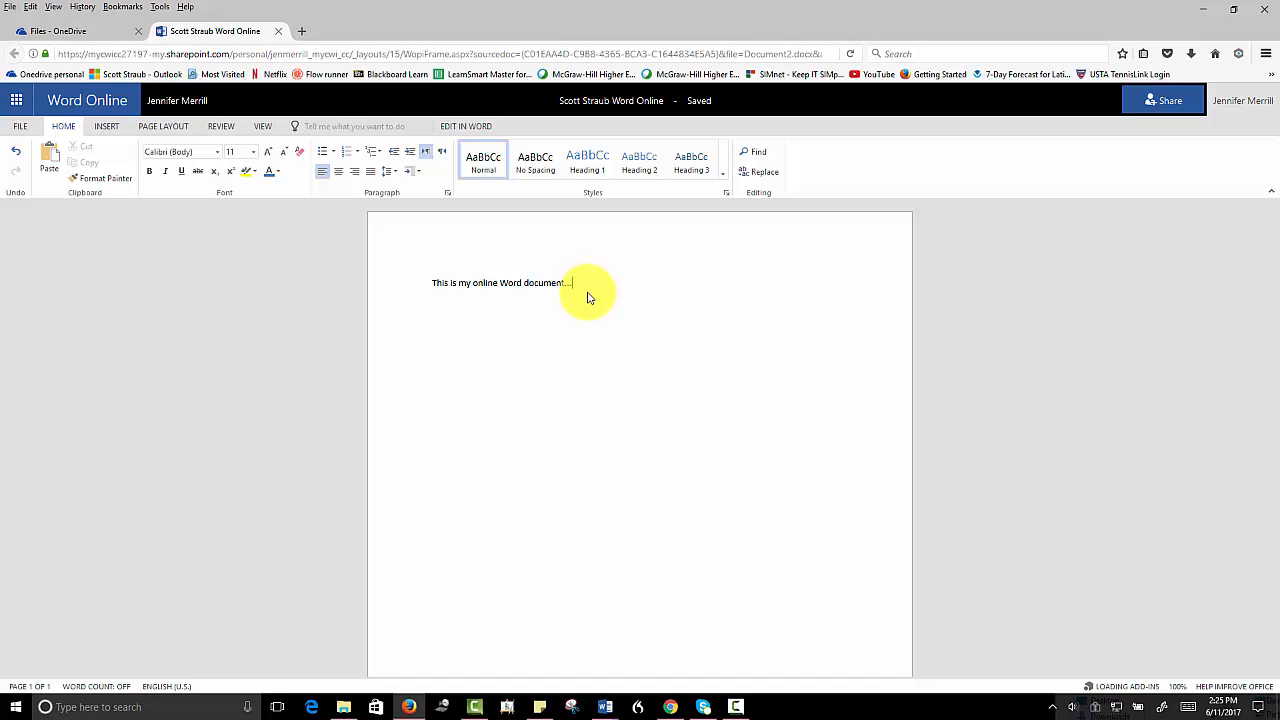
pyautogui.click(106, 128)
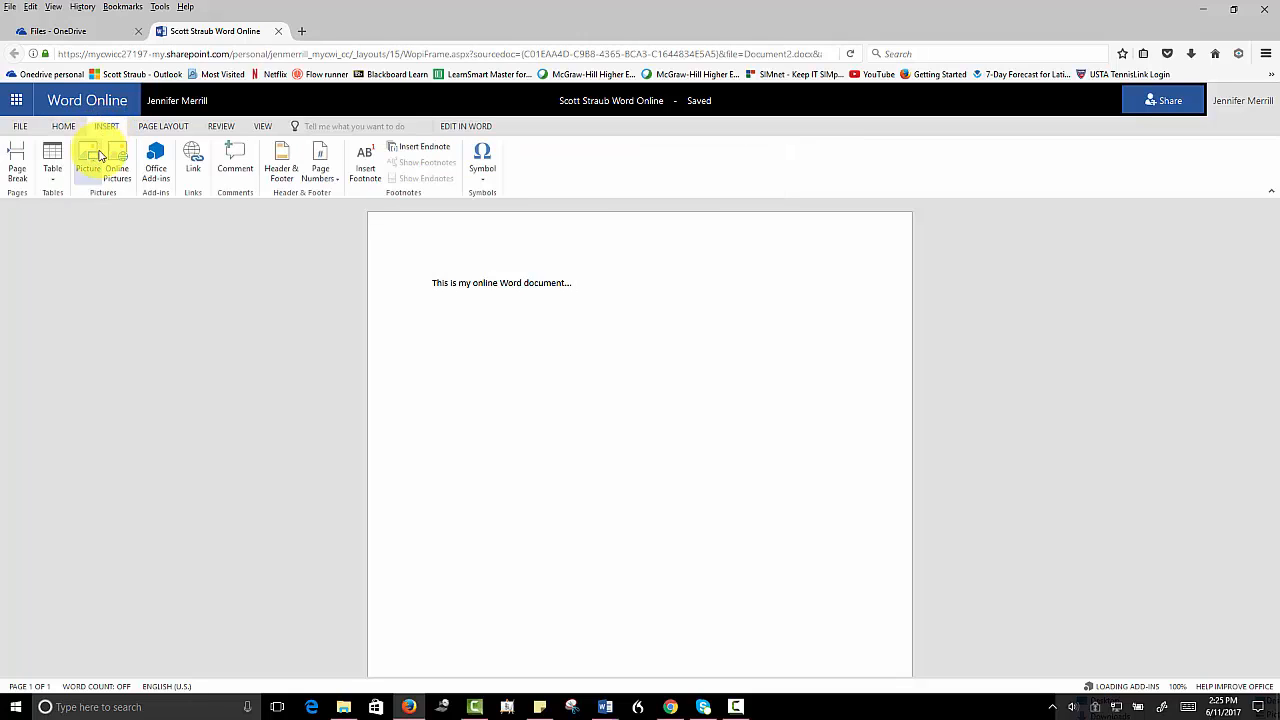
pyautogui.click(158, 127)
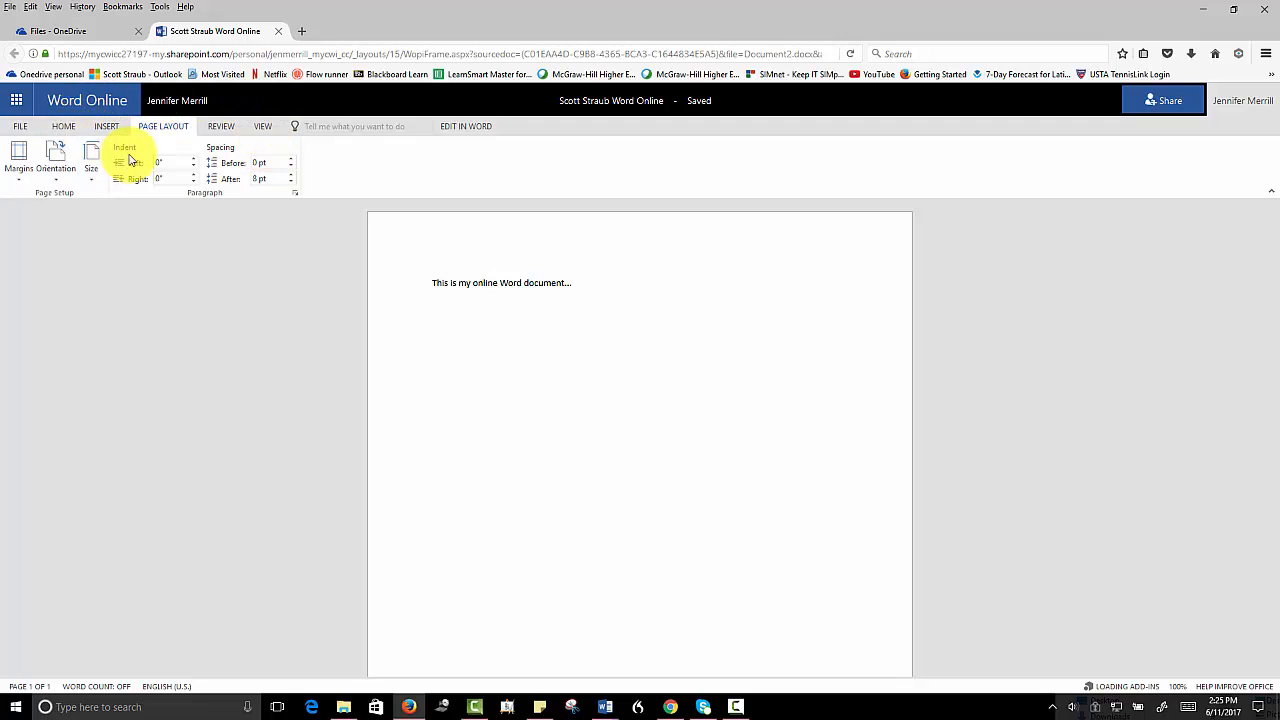
pyautogui.click(66, 127)
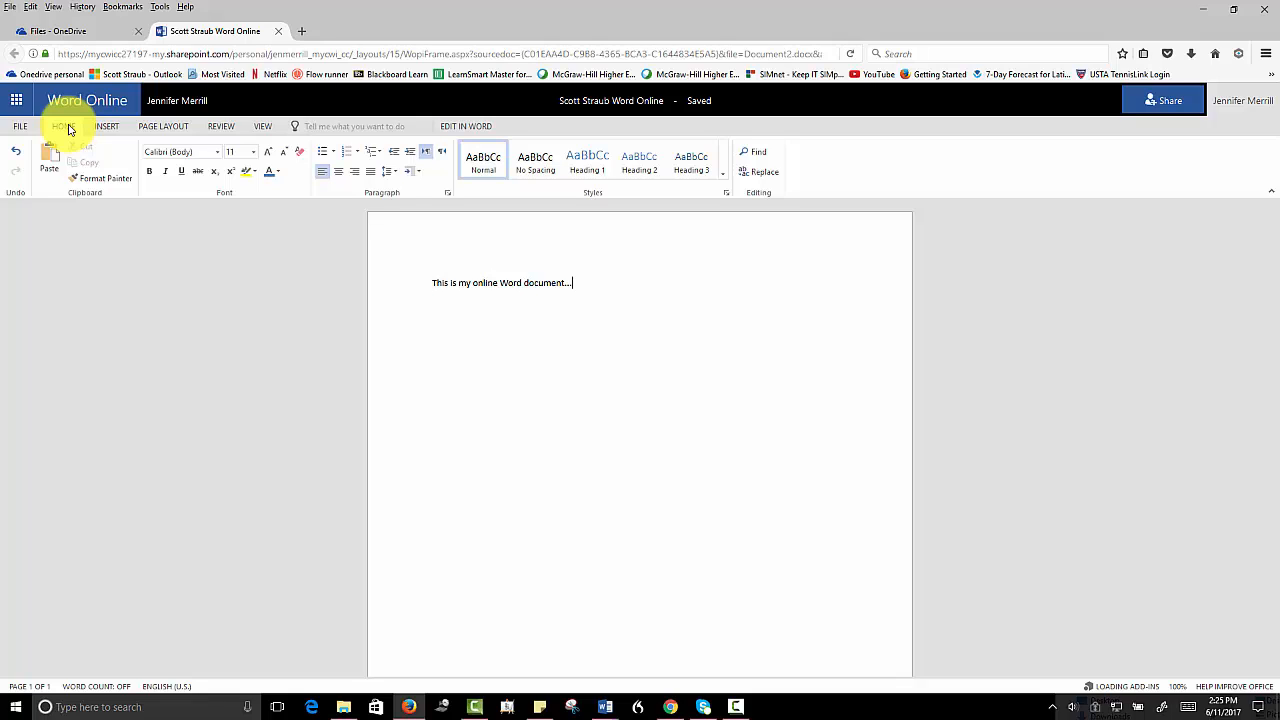
# Step: Review the document's sharing invitation fields and edit or view permission choices, and dismiss the sharing dialog without inviting anyone
pyautogui.click(1168, 101)
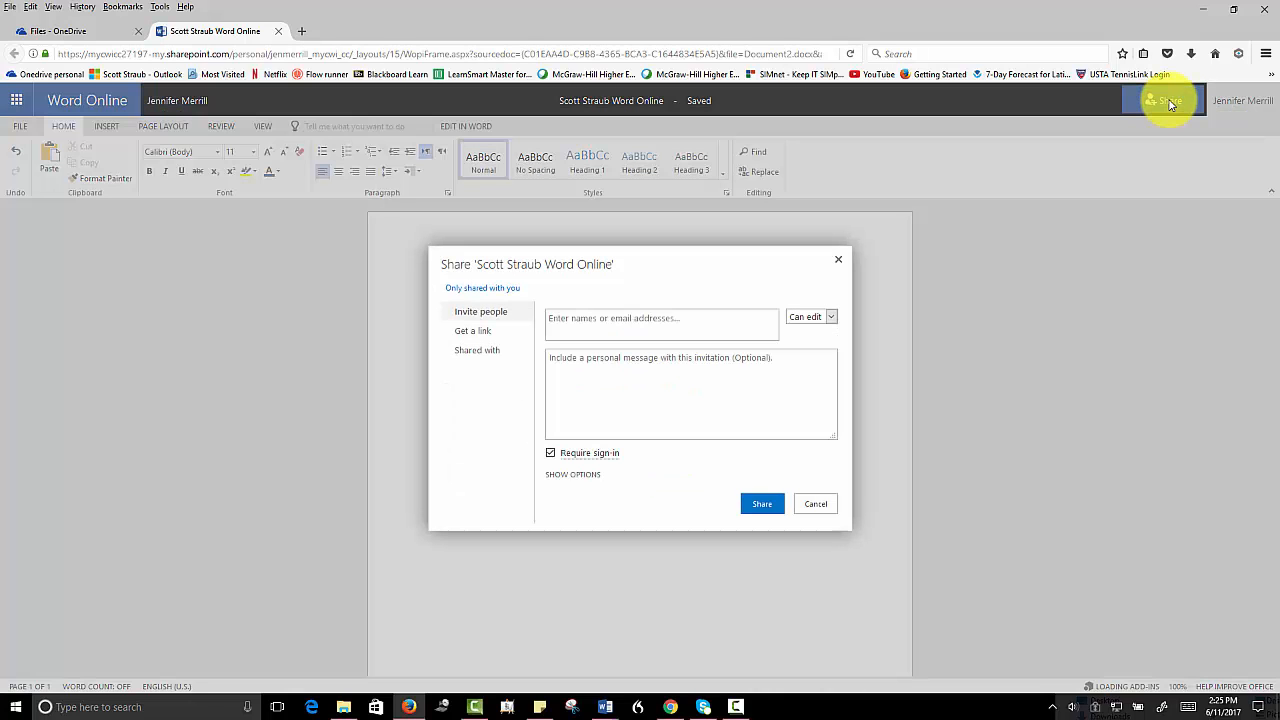
pyautogui.click(586, 328)
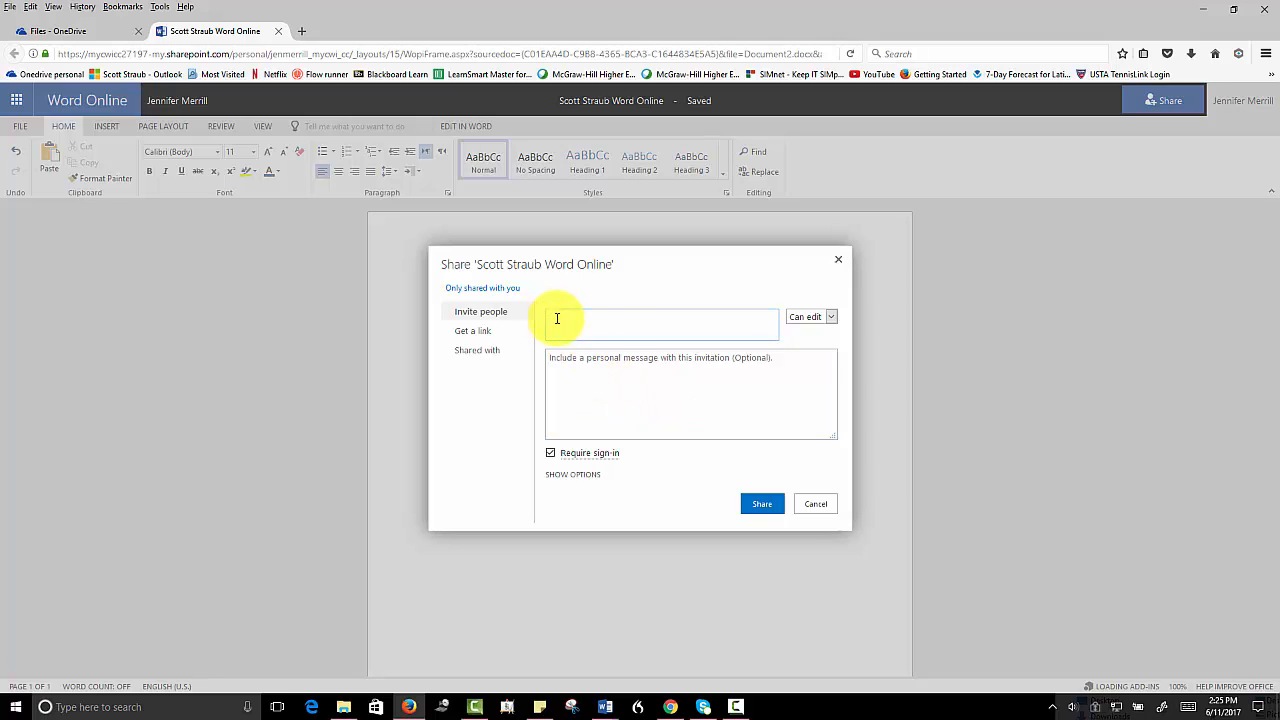
pyautogui.click(832, 319)
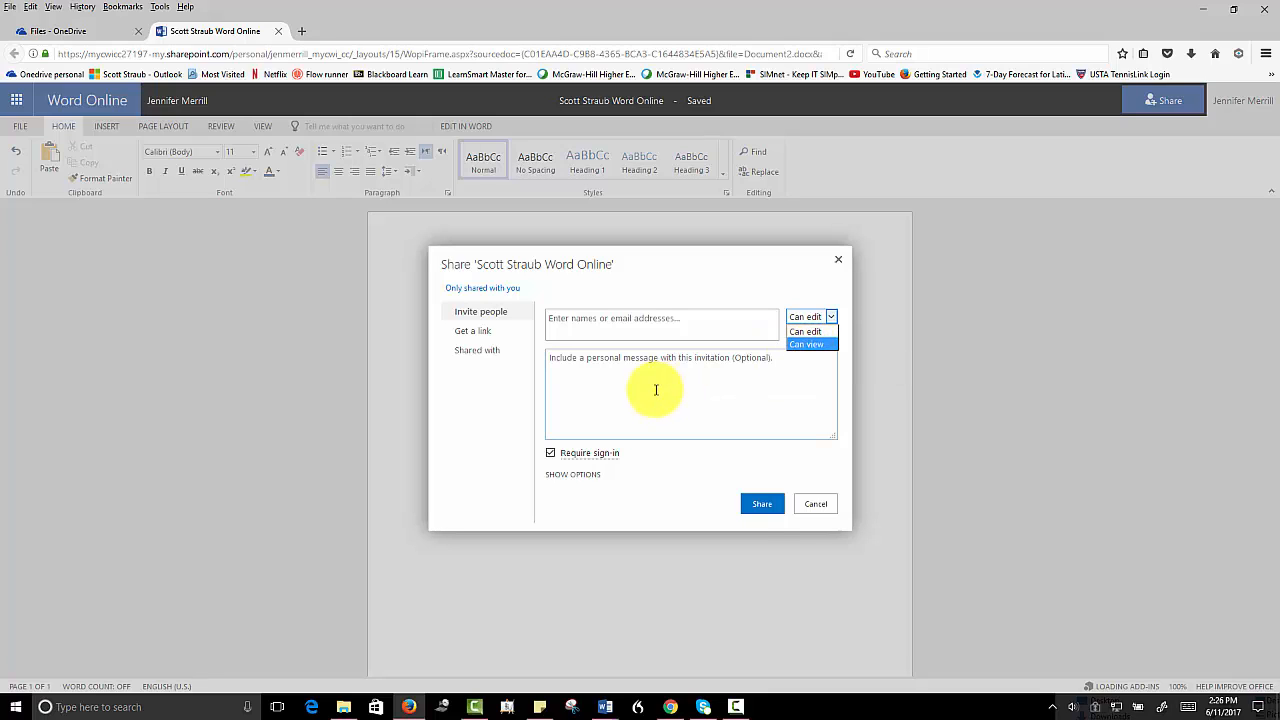
pyautogui.click(838, 260)
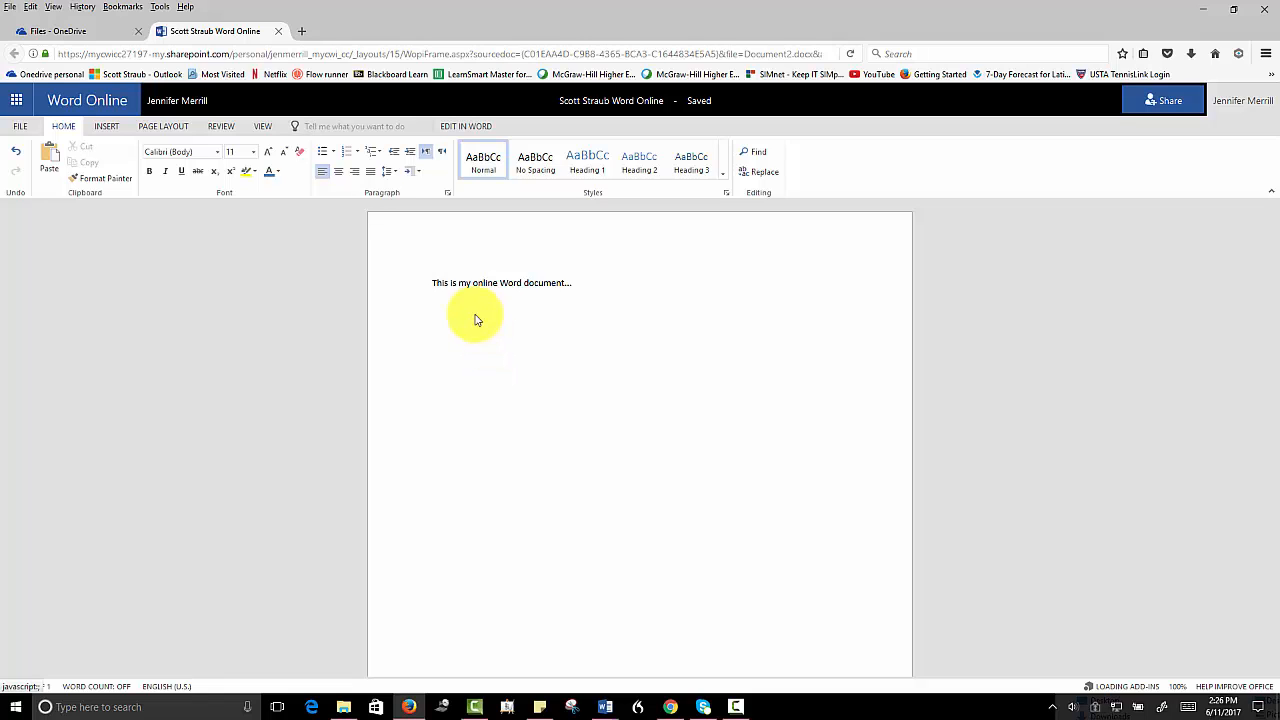
# Step: Close the open document and leave Document2.docx unselected in the OneDrive file list
pyautogui.click(279, 32)
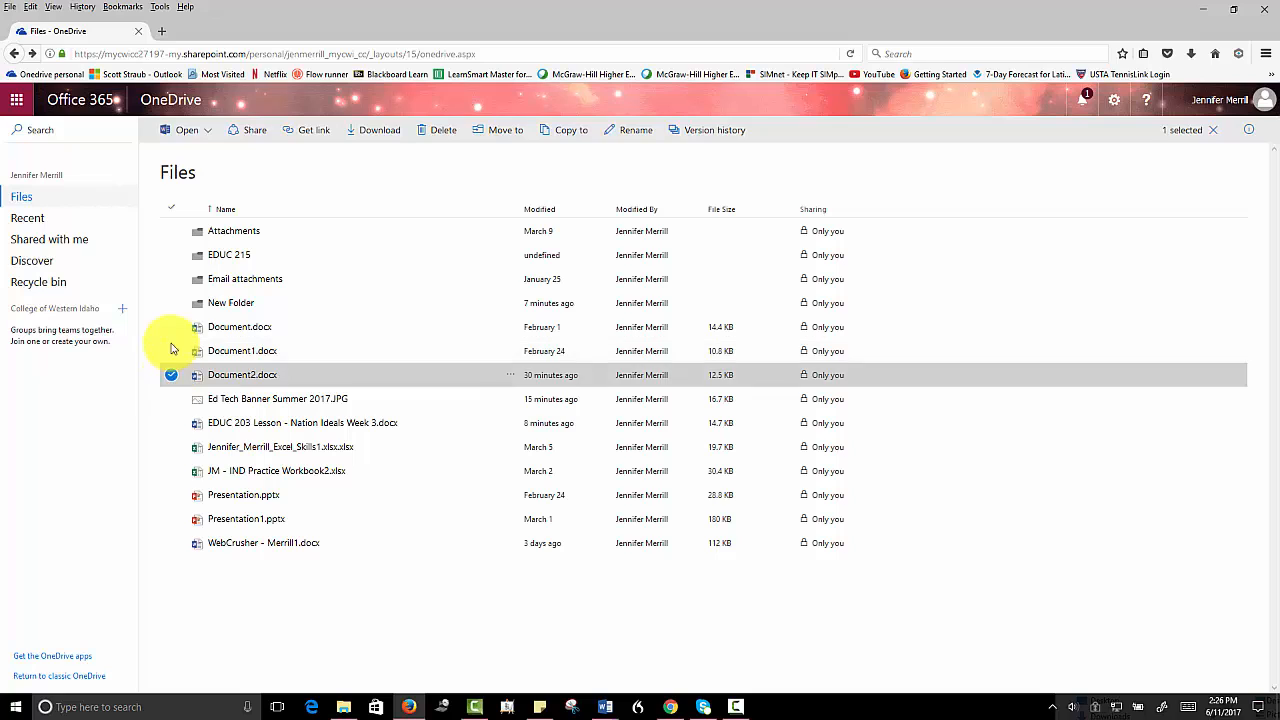
pyautogui.click(172, 376)
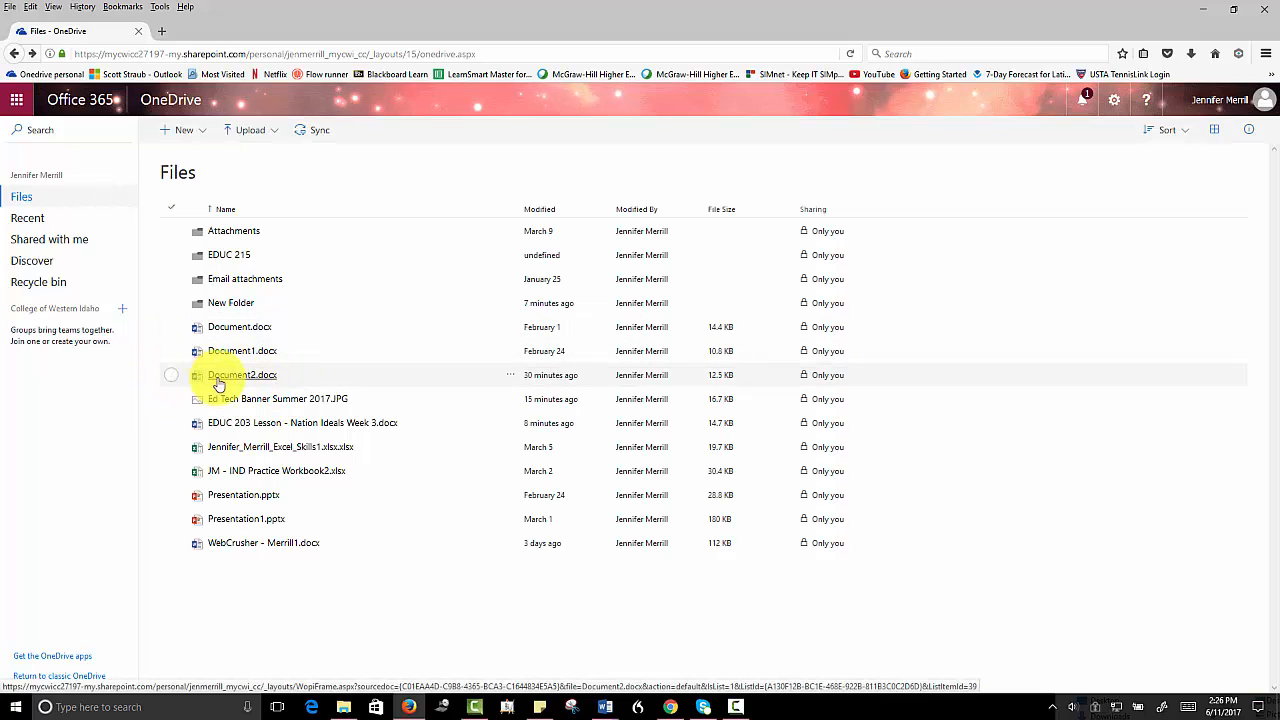
pyautogui.click(171, 376)
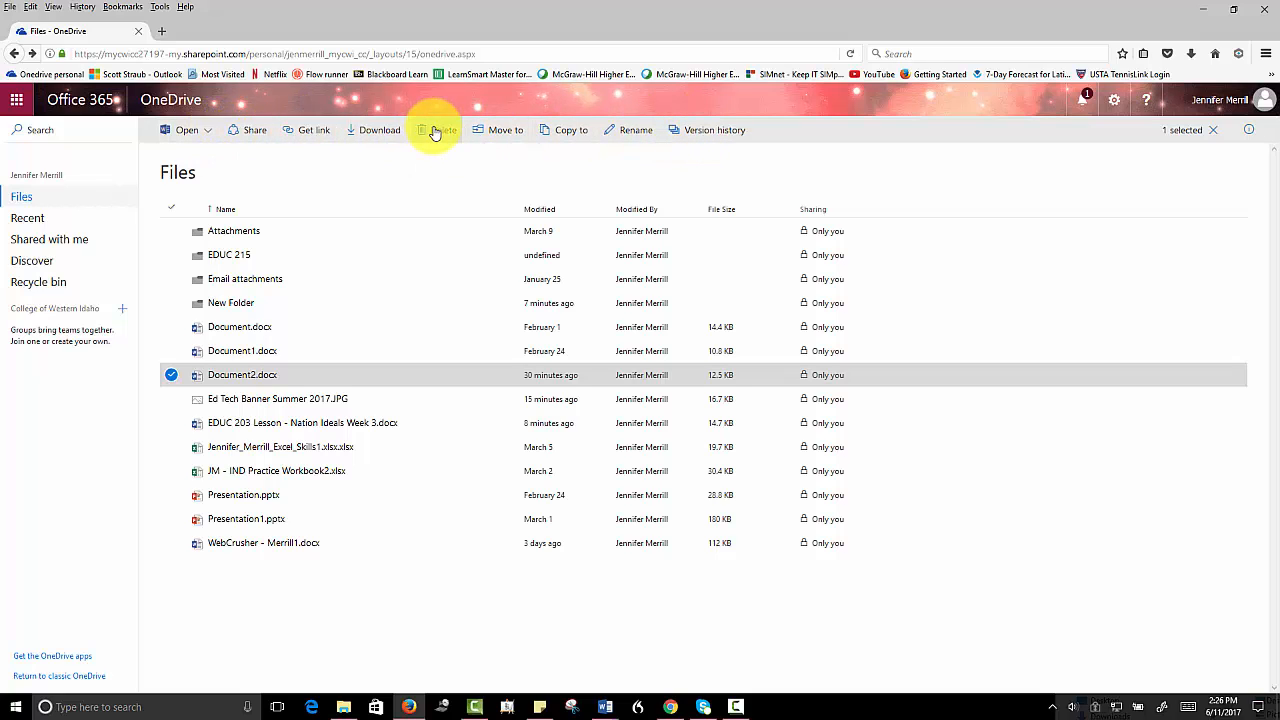
pyautogui.click(172, 373)
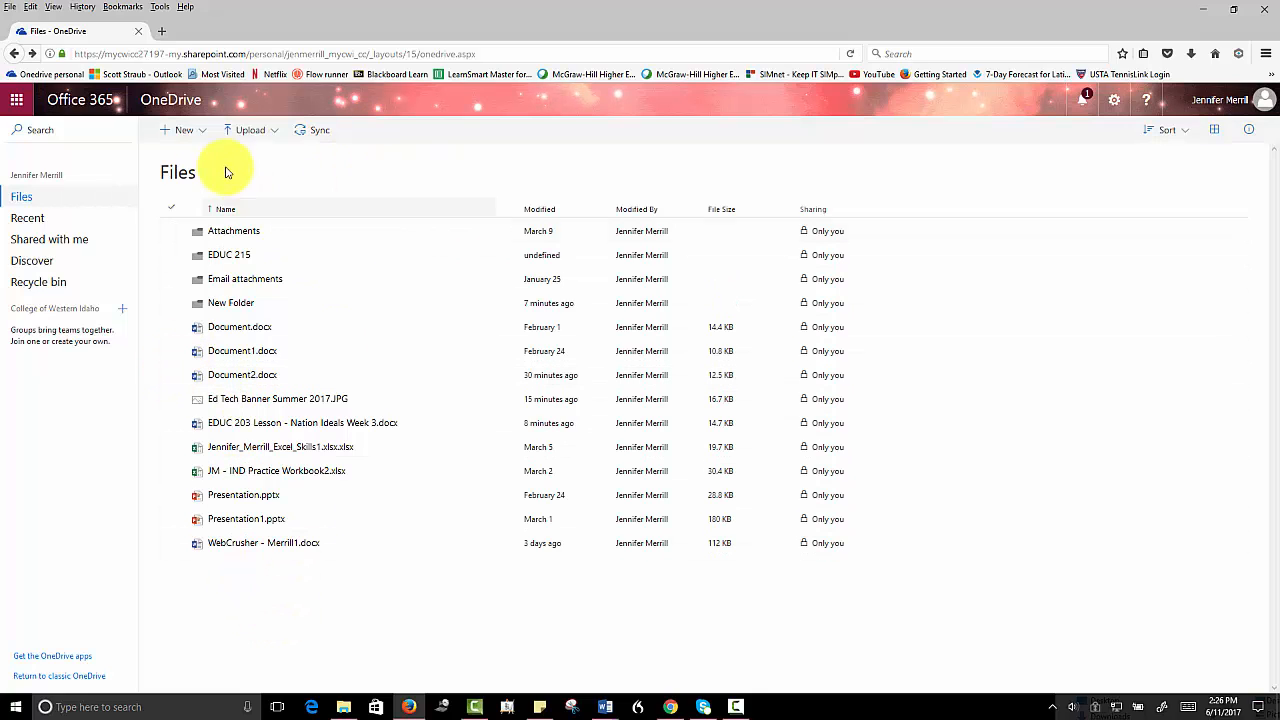
# Step: Create a new Word document in OneDrive and enter the text "This is my Word online document"
pyautogui.click(200, 135)
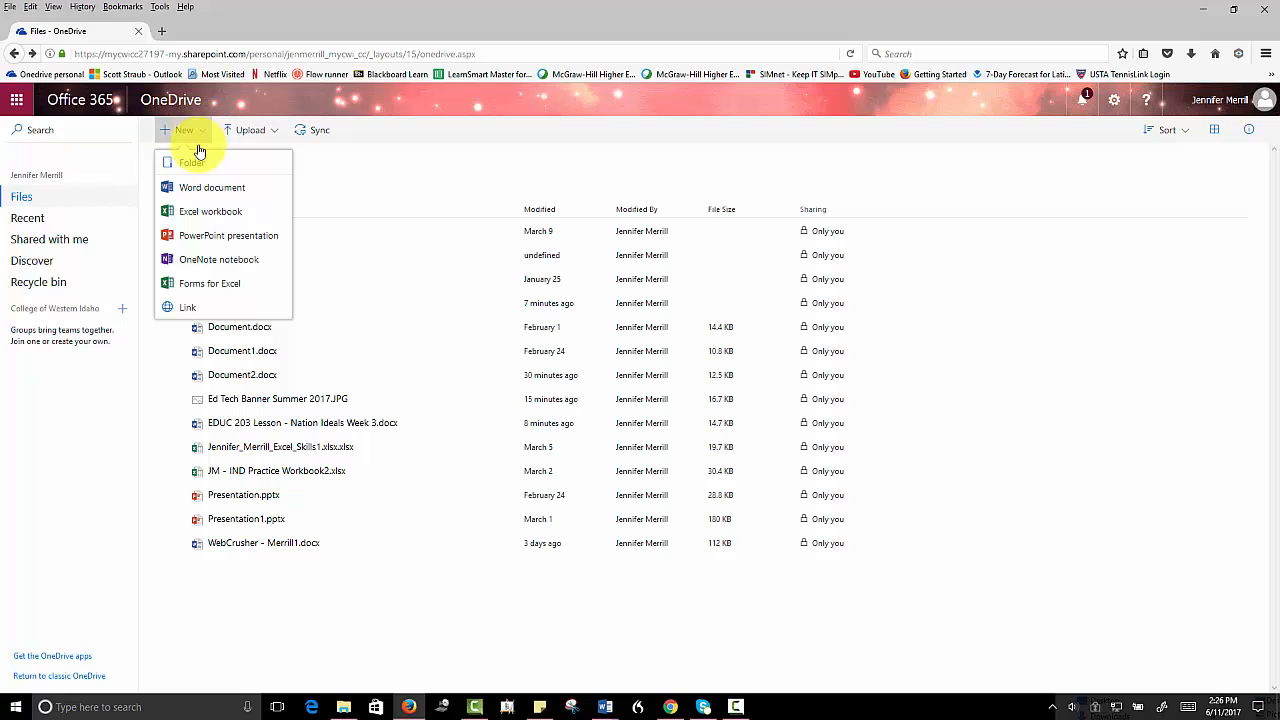
pyautogui.click(198, 189)
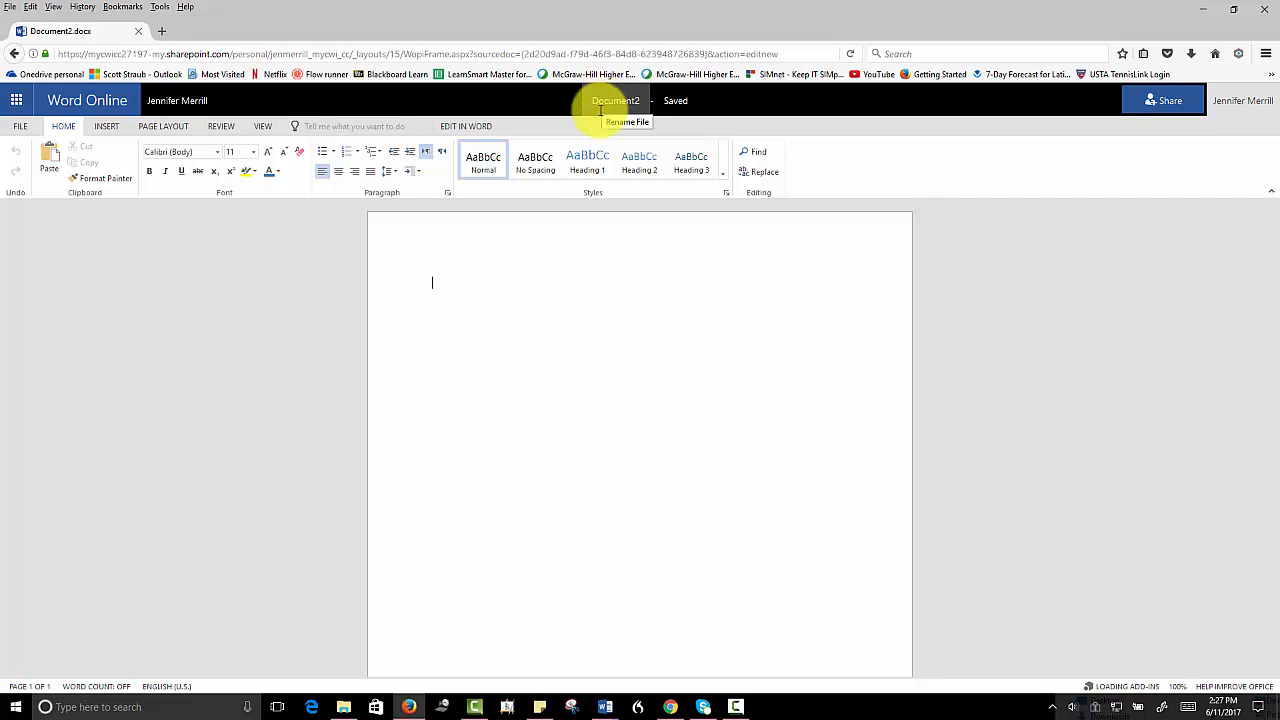
pyautogui.write('Th')
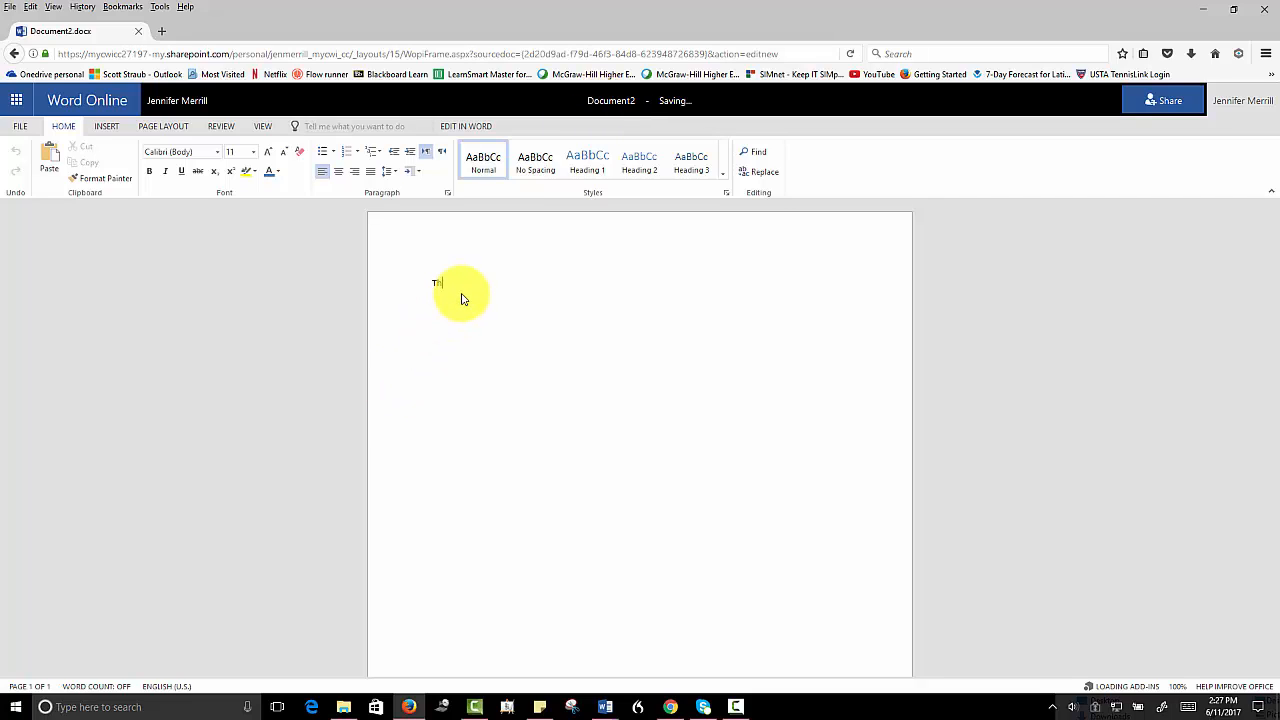
pyautogui.write('is is my Word online document')
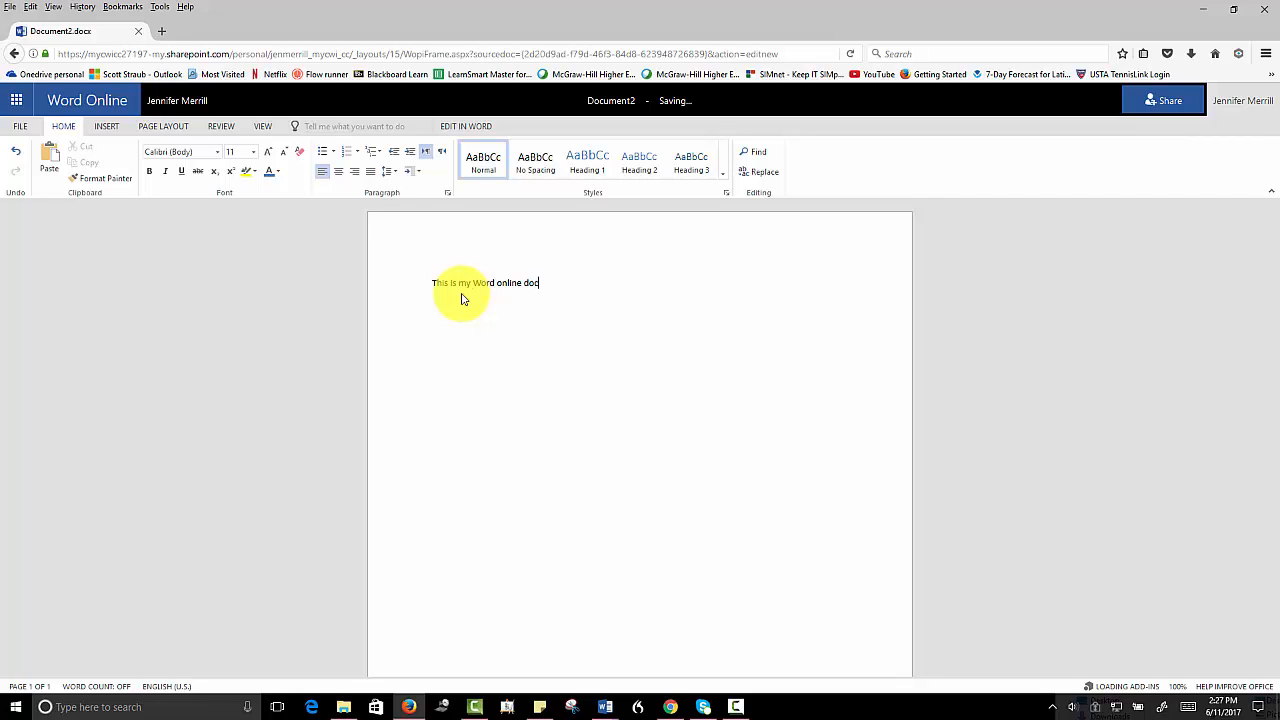